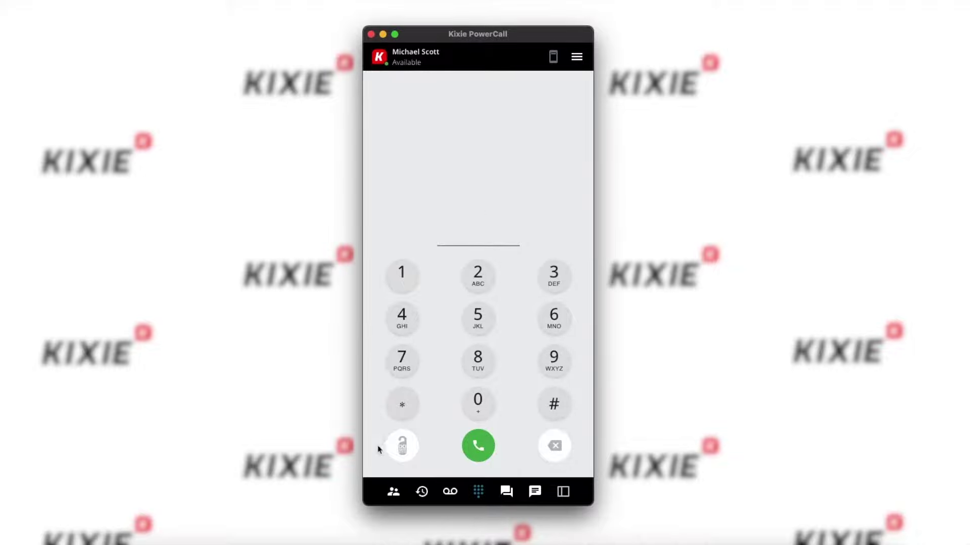
Browse the team agent directory, then the recent call history list.
click(394, 493)
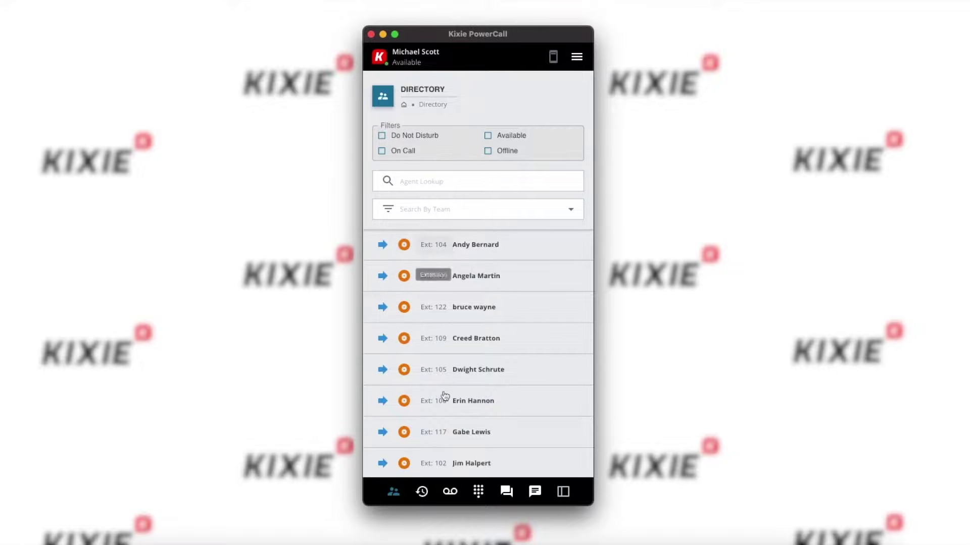
click(421, 491)
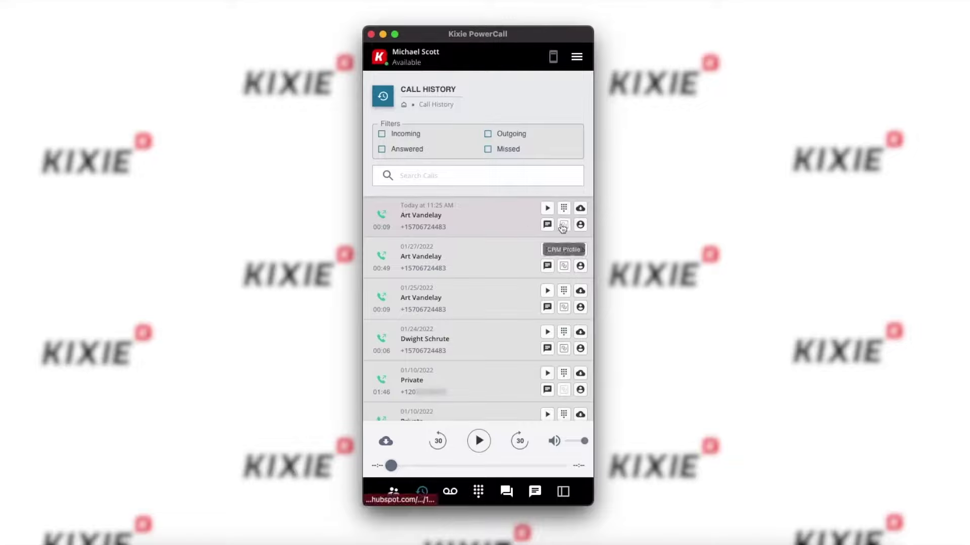
Check the empty voicemail inbox, return to the dialpad, and switch status to Do Not Disturb.
click(443, 495)
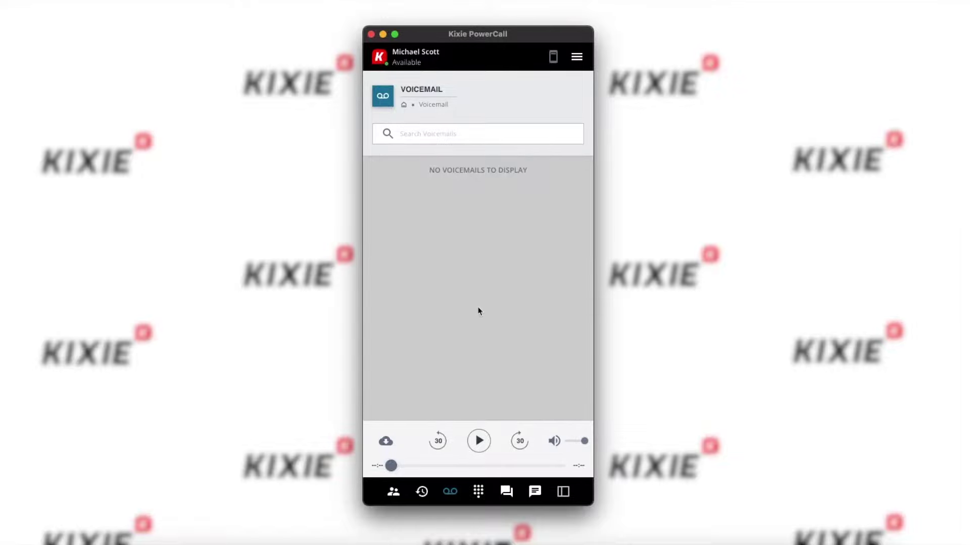
click(481, 493)
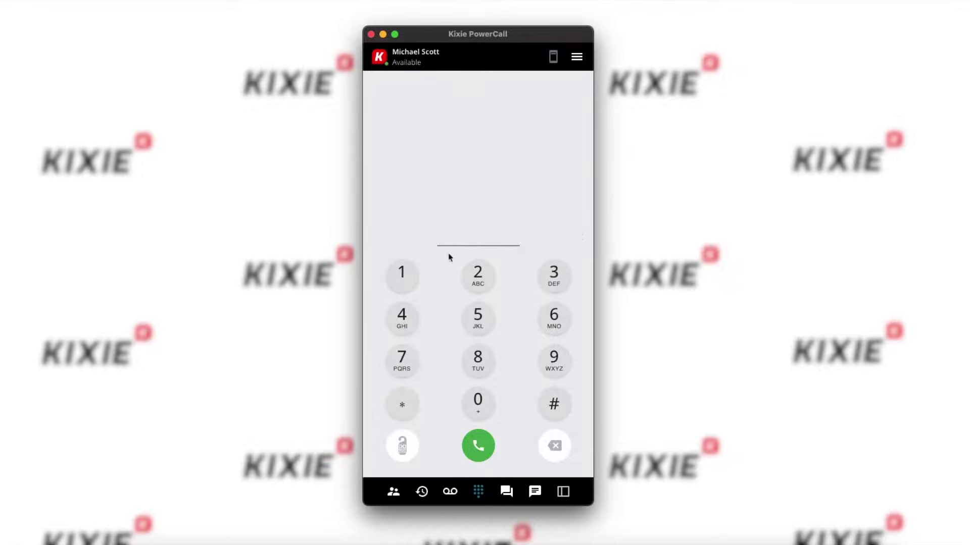
click(402, 444)
Draft an SMS to the first SMS-history contact using the First Contact template, then return to the dialpad.
click(507, 500)
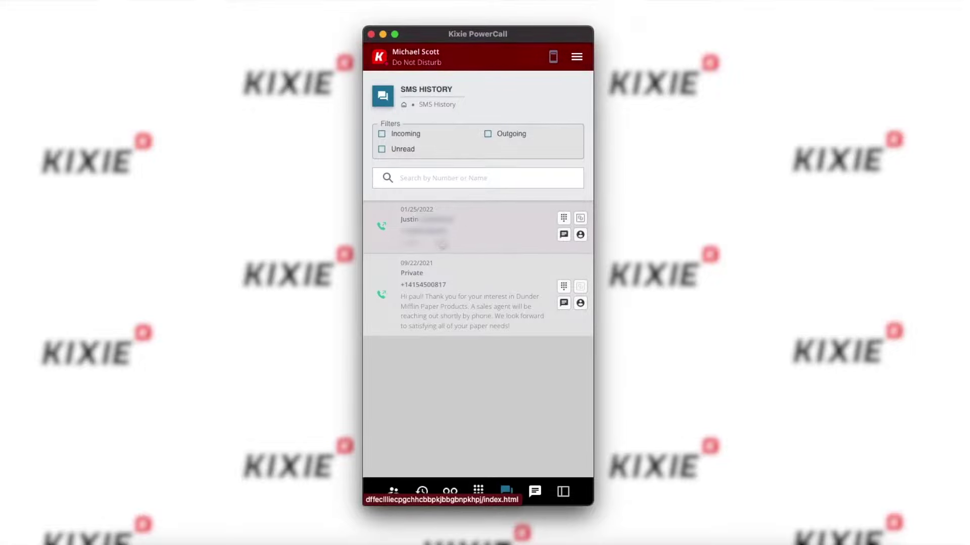
click(442, 245)
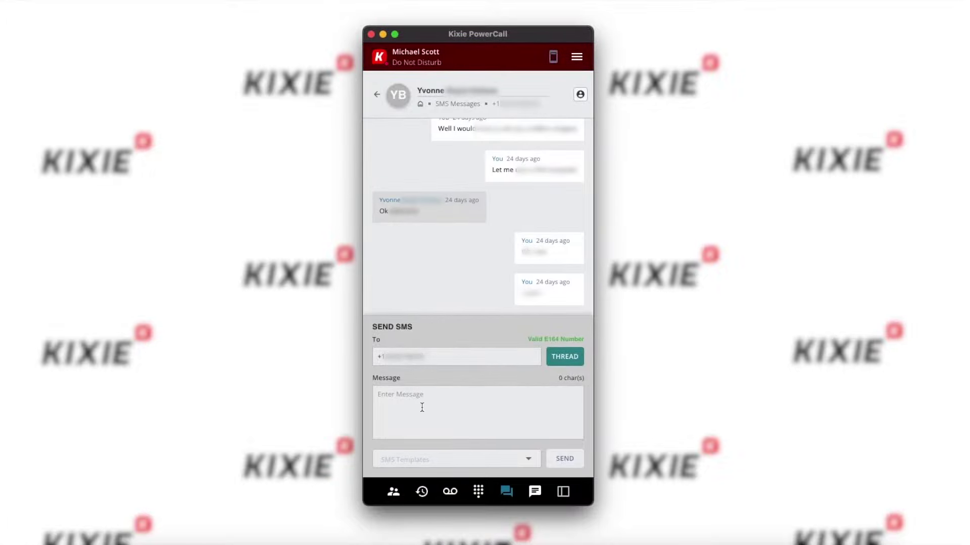
click(439, 459)
click(424, 438)
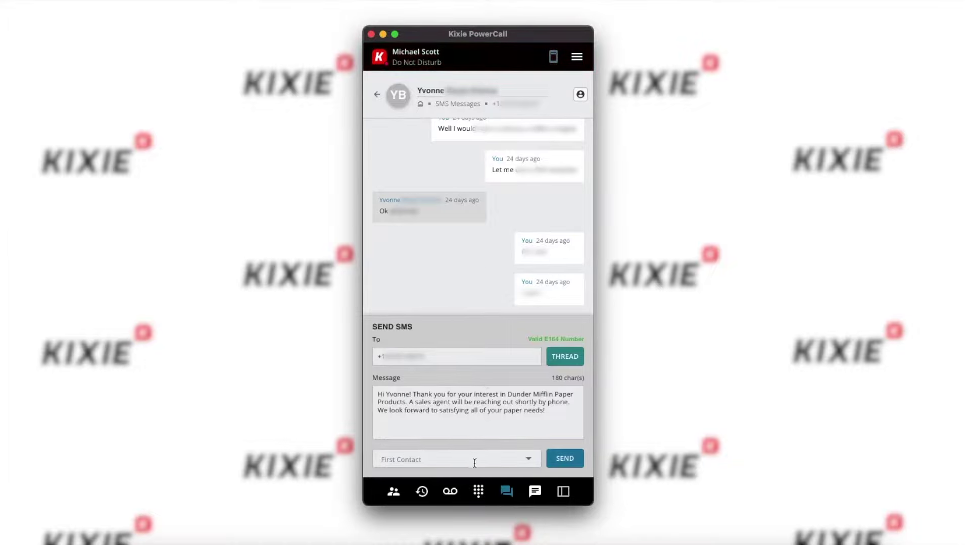
click(478, 492)
click(579, 327)
click(479, 232)
Enter the test phone number and replace its SMS draft text with 'Hi There!'.
text(512)
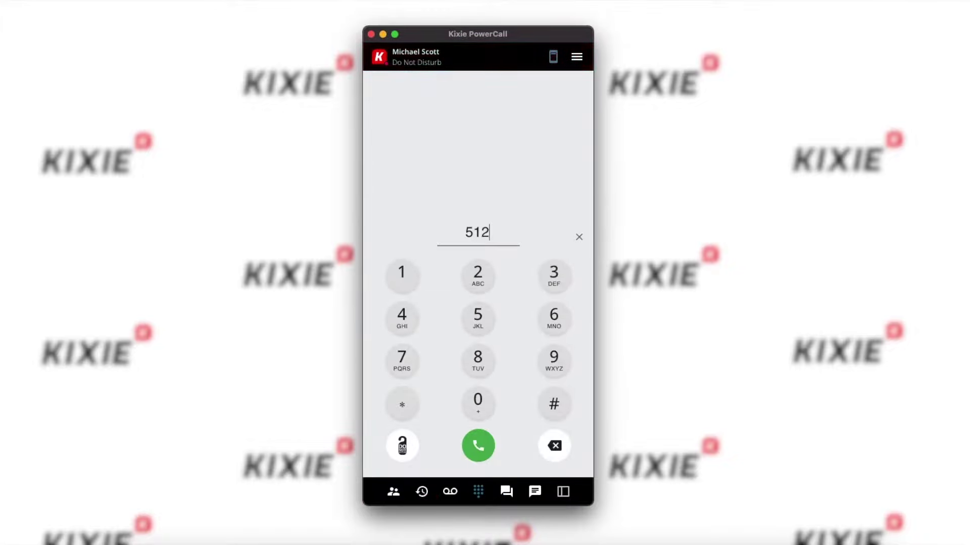
text(5125112)
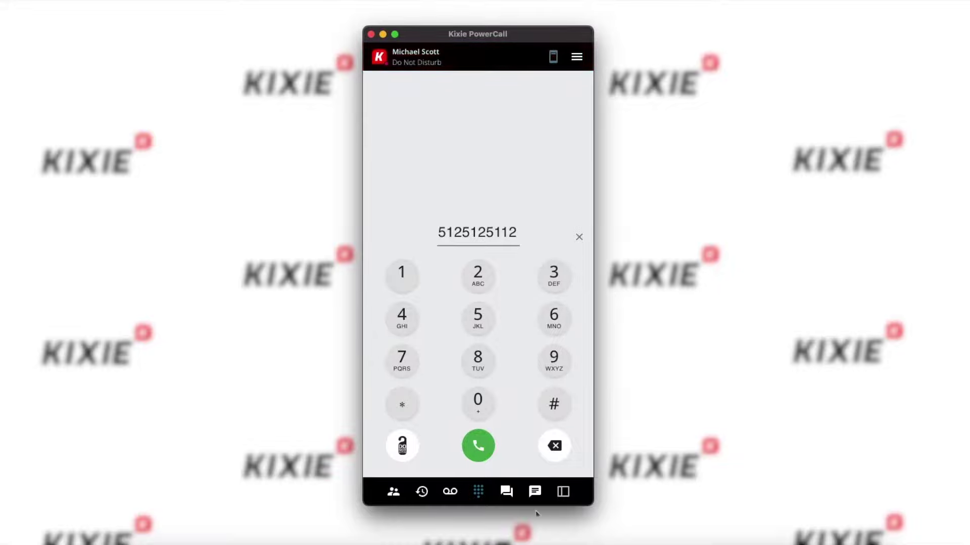
click(535, 492)
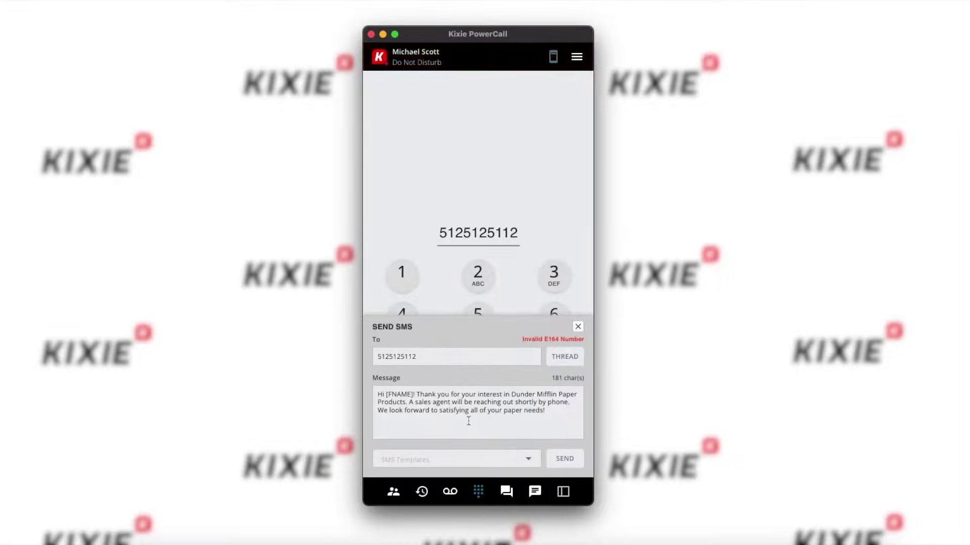
drag(555, 419, 375, 389)
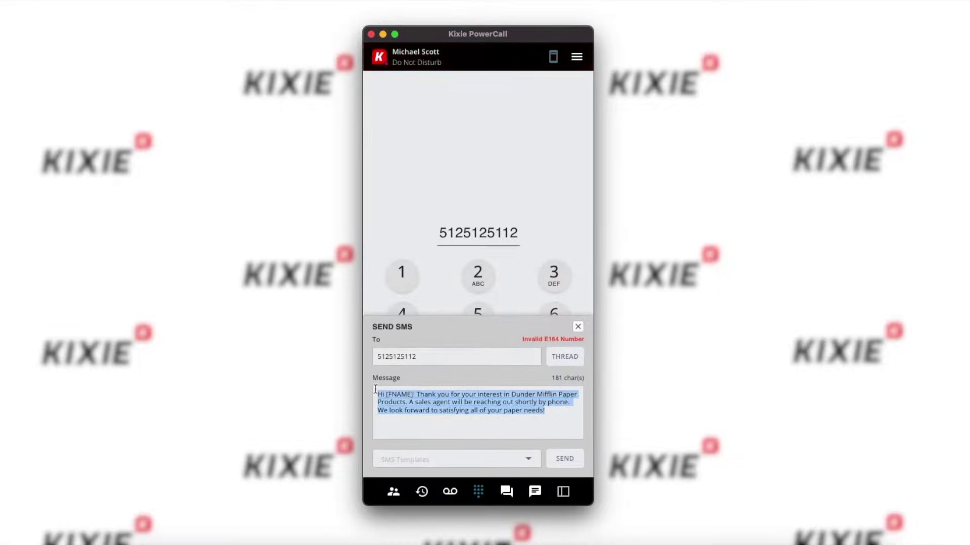
key(BackSpace)
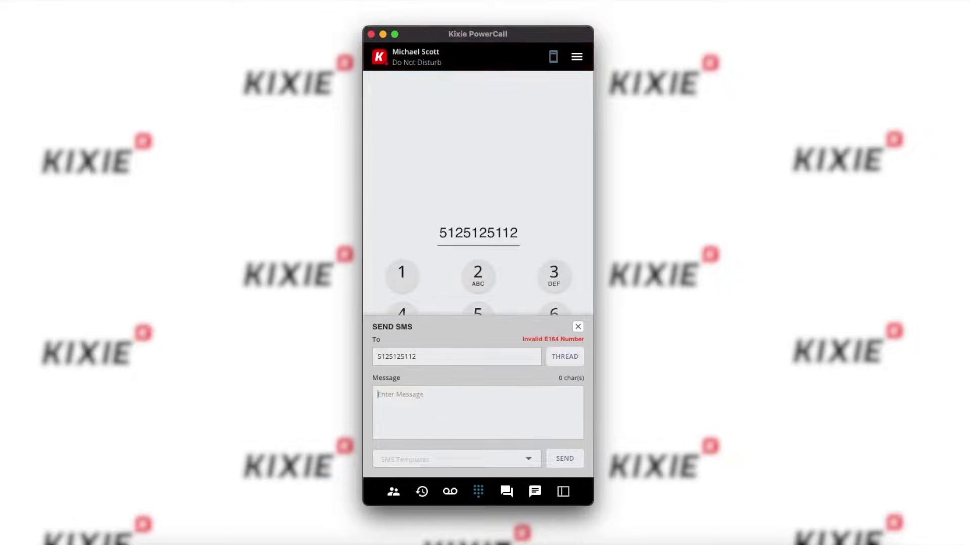
text(Hi There!)
click(579, 329)
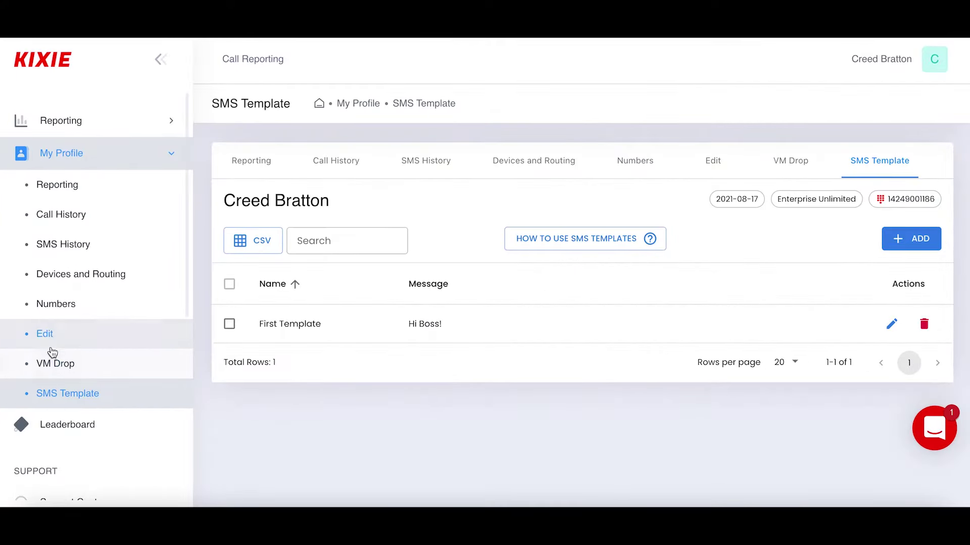
Add a voicemail drop named 'Test!', record its message now, and save it.
click(57, 365)
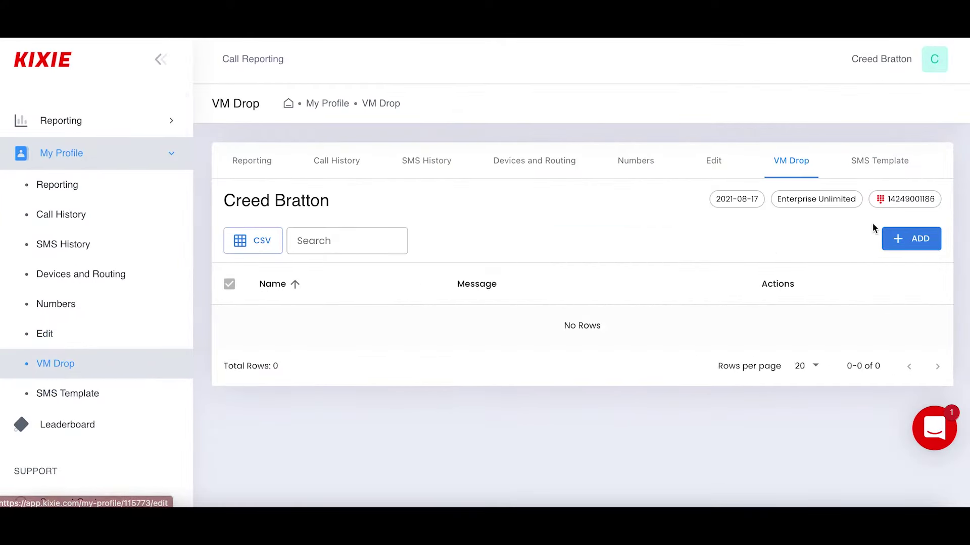
click(904, 238)
click(500, 128)
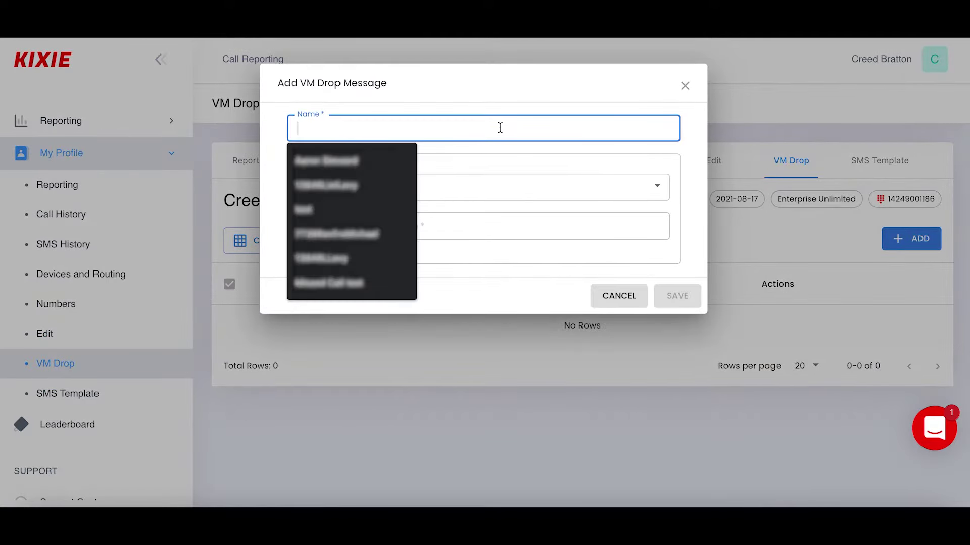
text(Test)
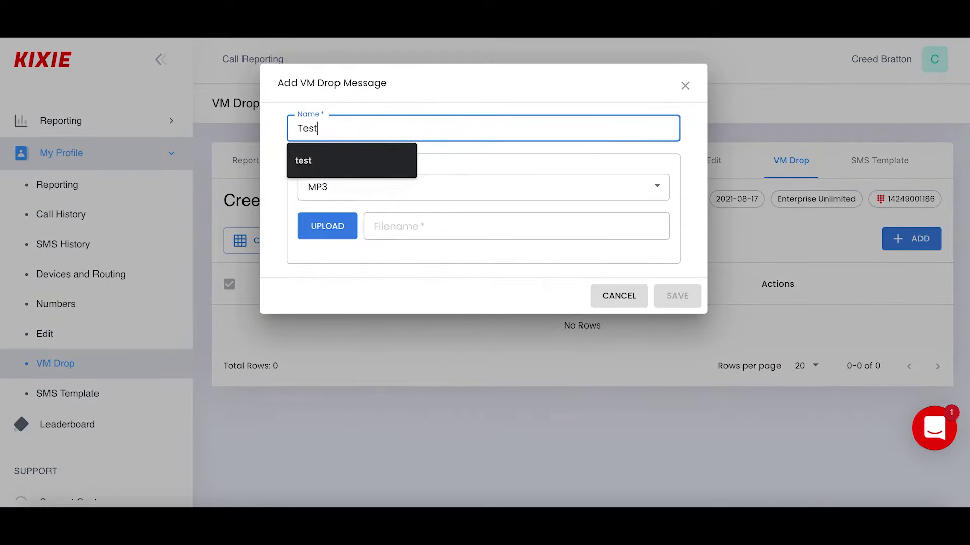
text(!)
click(500, 191)
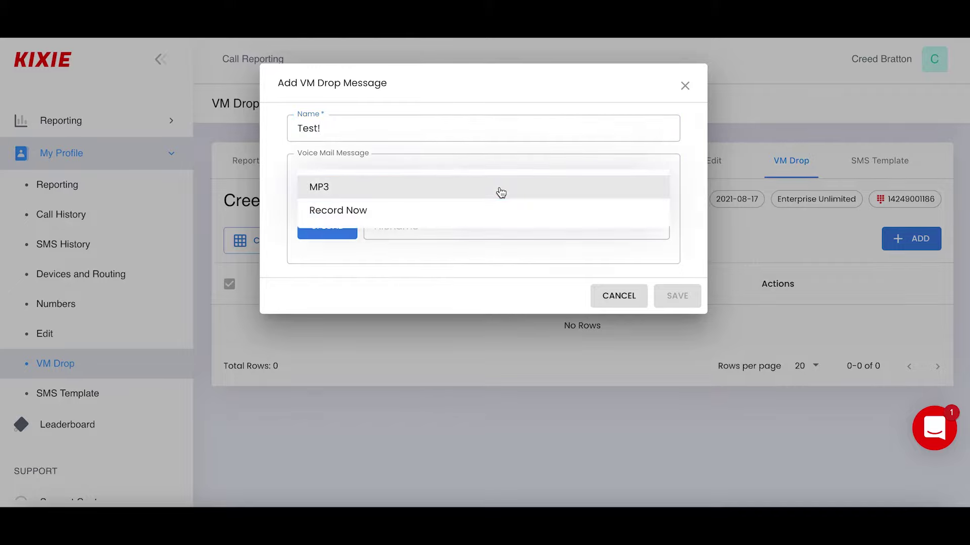
click(499, 211)
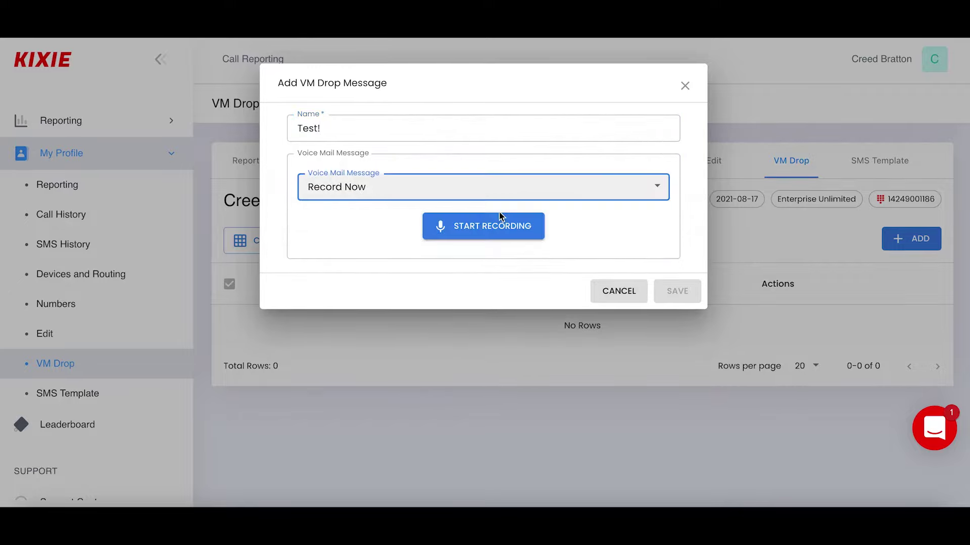
click(505, 234)
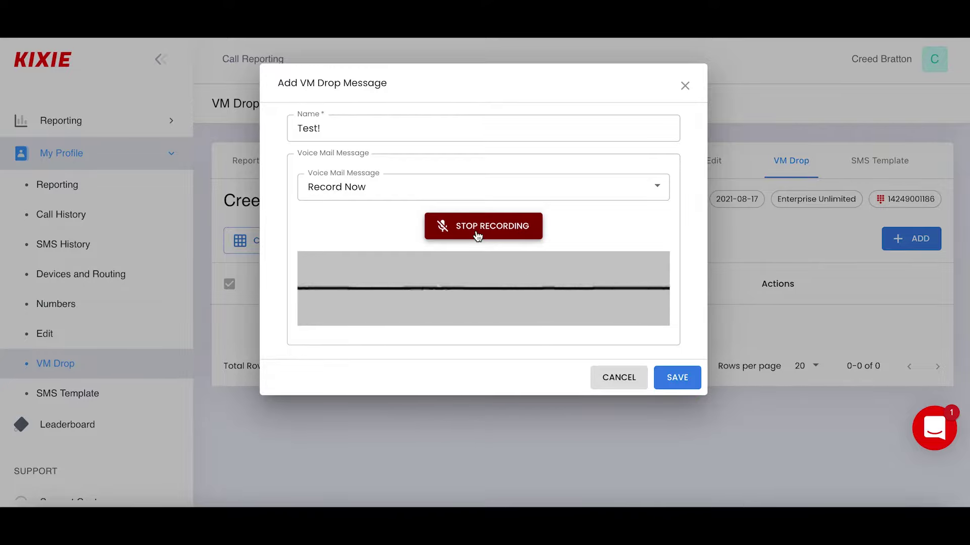
click(478, 235)
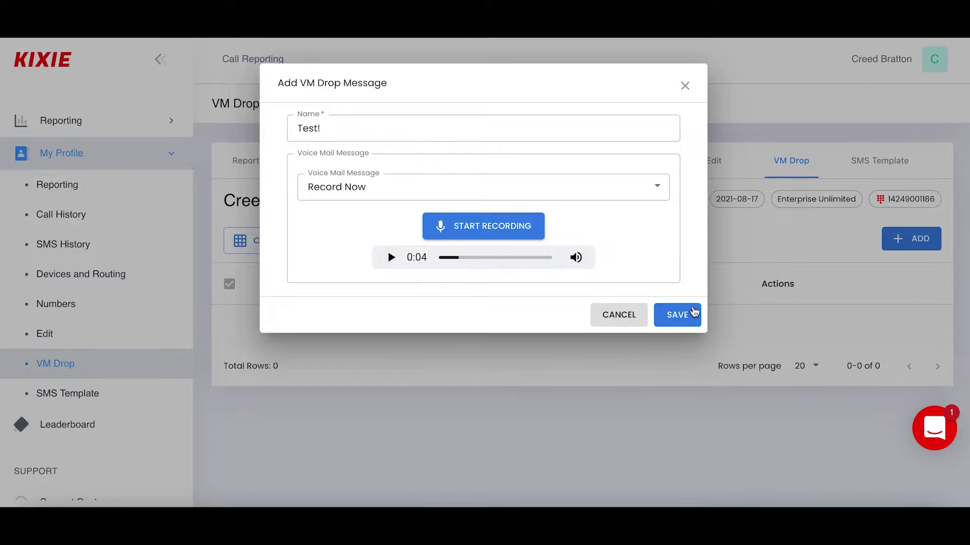
click(700, 315)
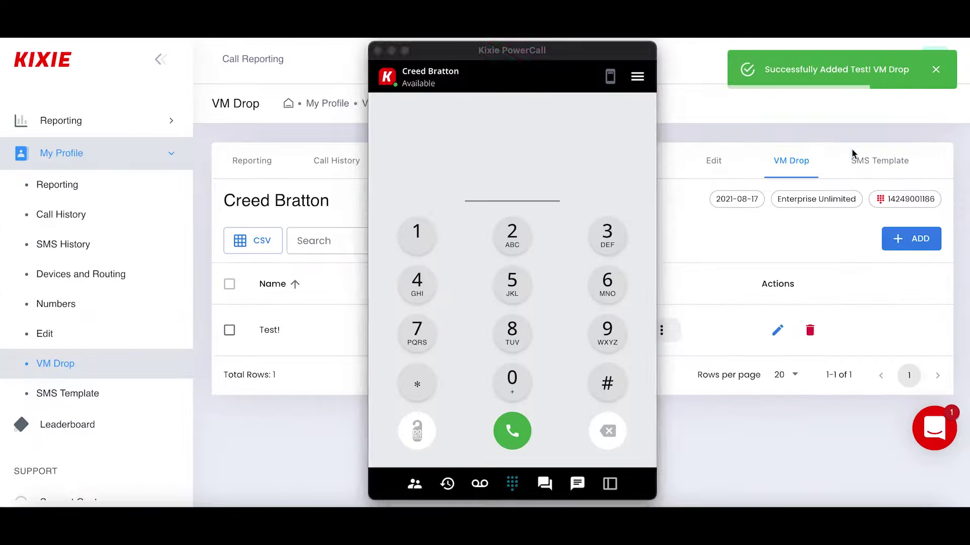
Reload the PowerCall dialer and call the pasted phone number.
click(638, 76)
click(638, 195)
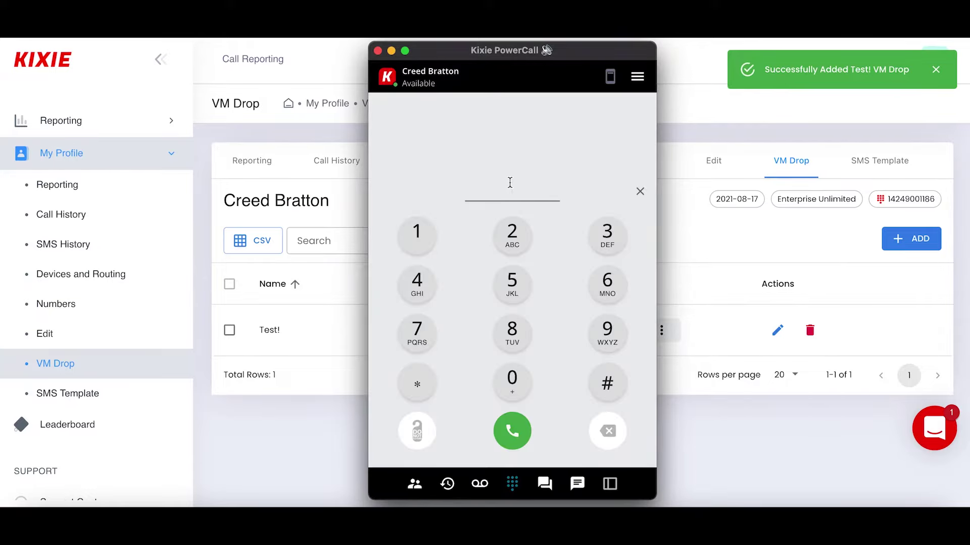
key(super+v)
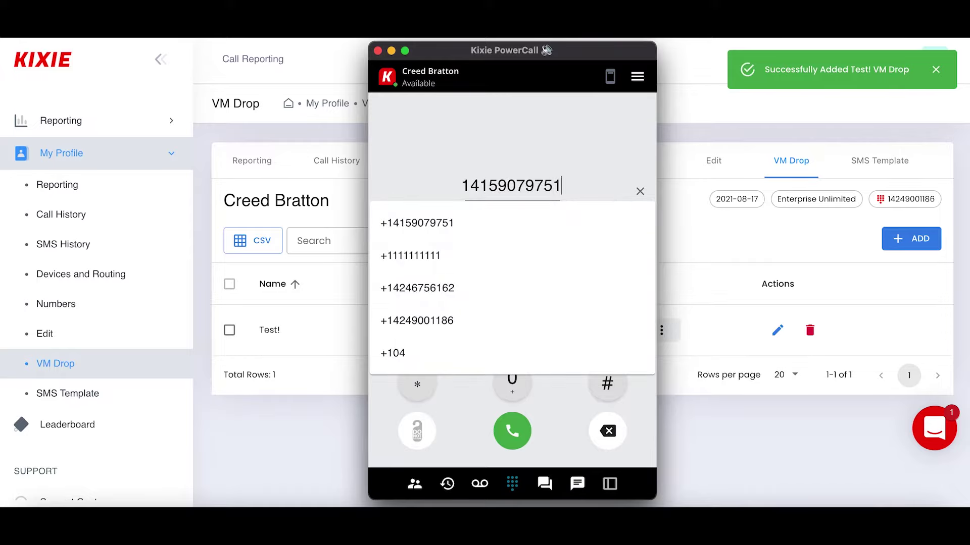
key(Return)
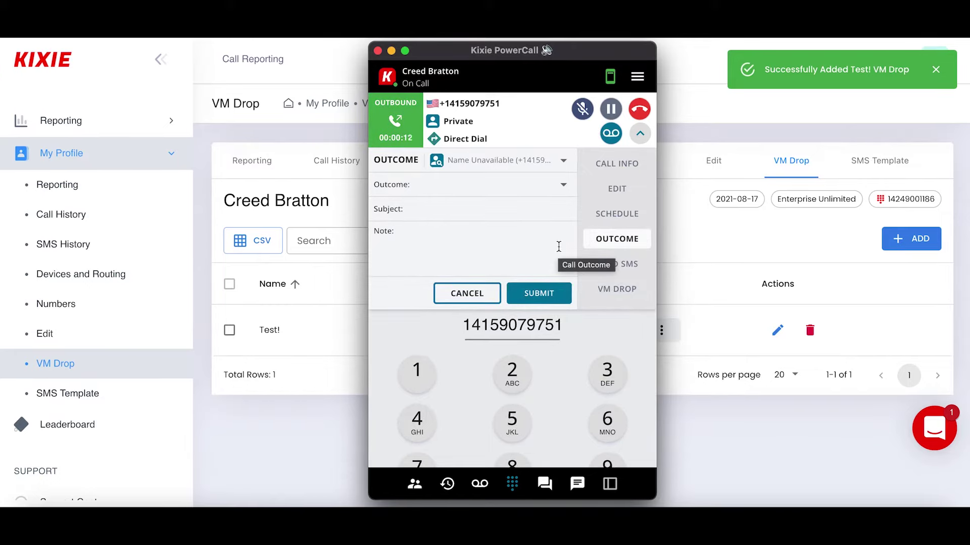
Drop the 'Test!' voicemail into the active call.
click(624, 290)
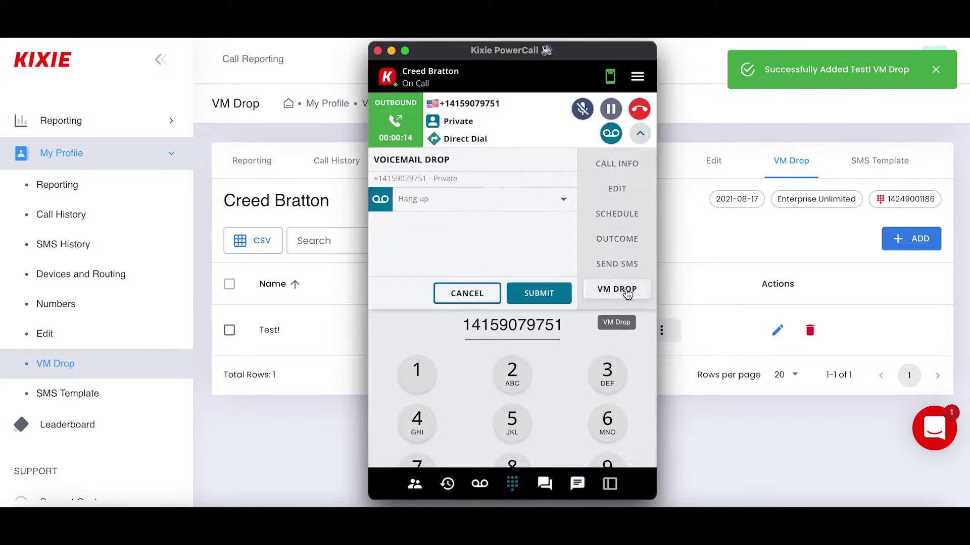
click(530, 201)
click(513, 260)
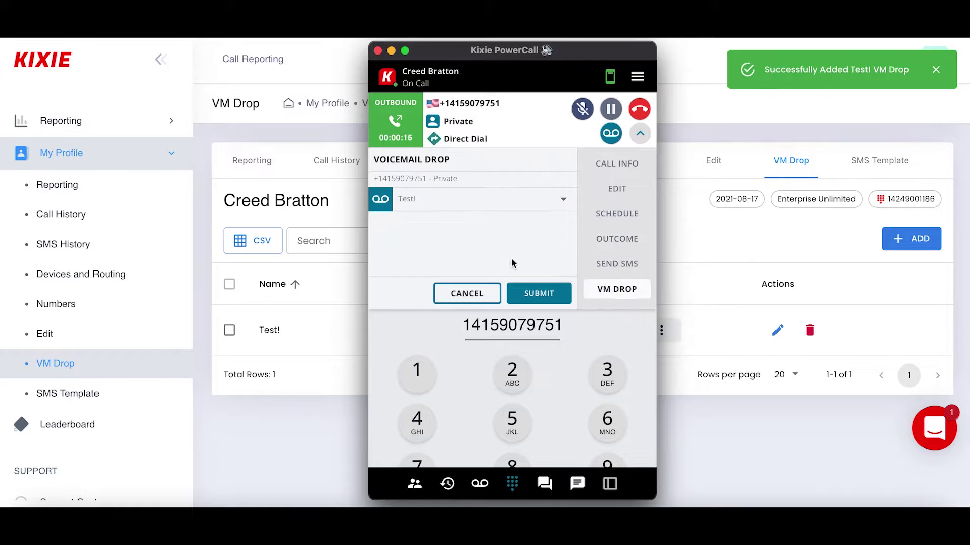
click(535, 288)
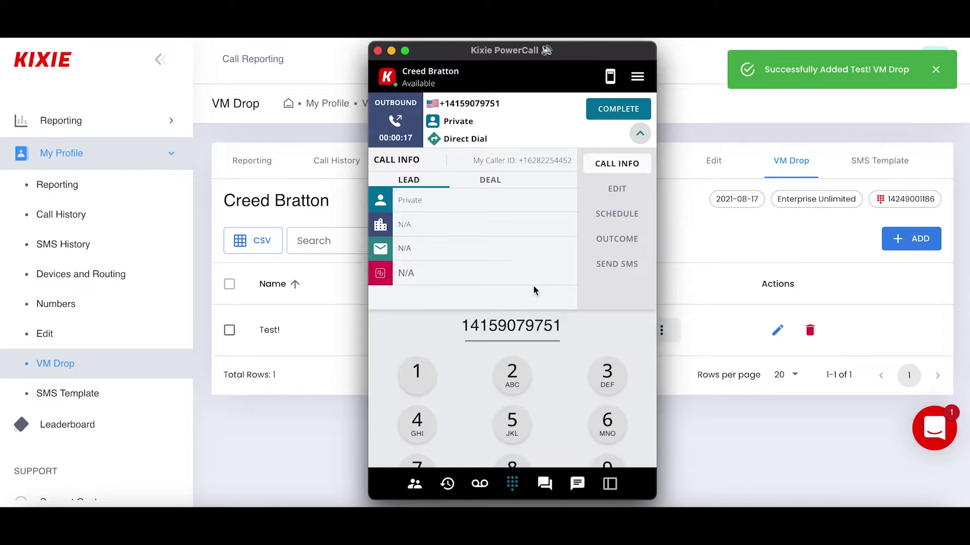
Mark the finished call complete and clear the dialed number from the dialer.
click(639, 134)
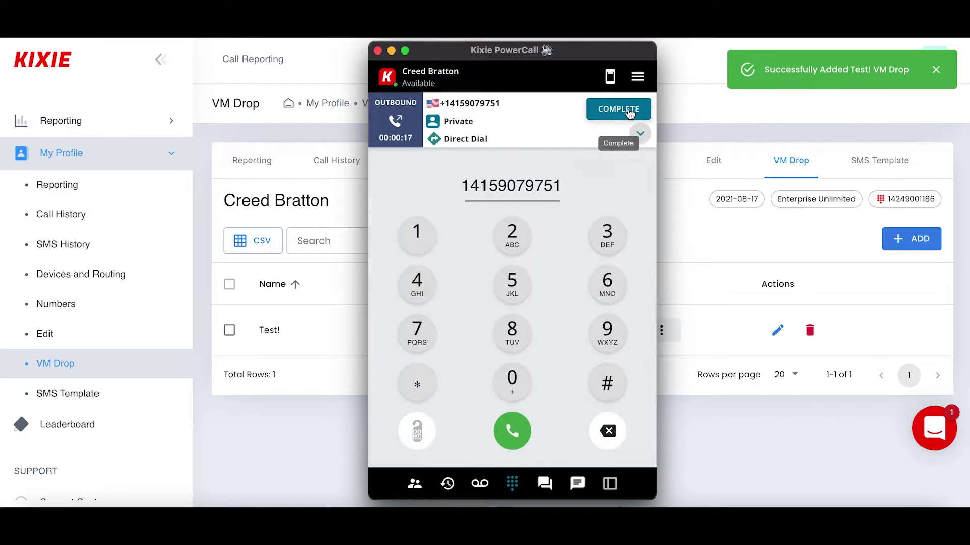
click(630, 112)
click(638, 191)
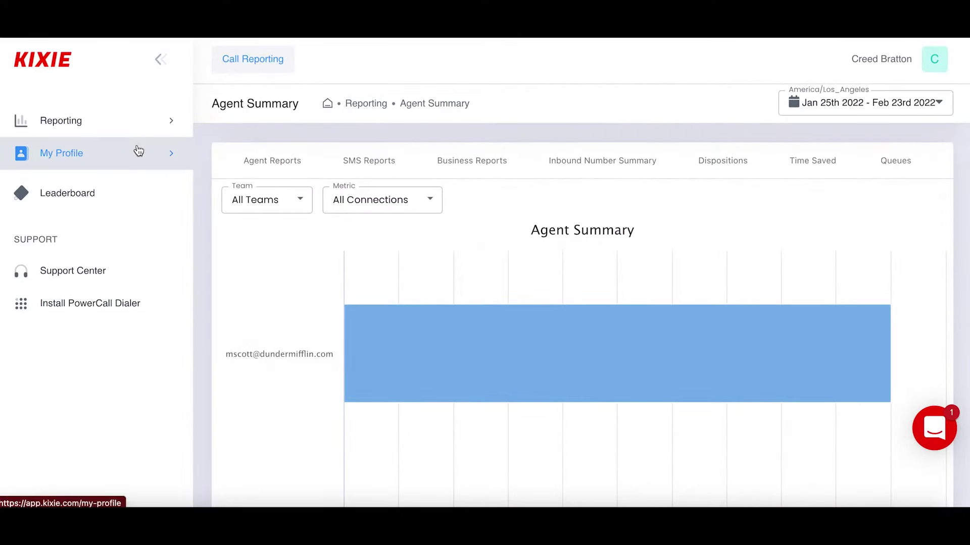
click(139, 151)
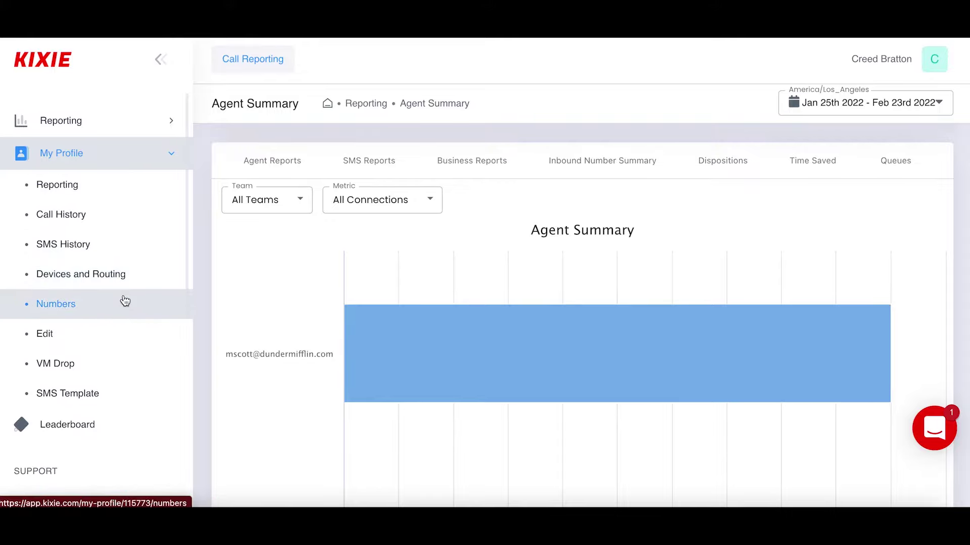
Save a new SMS template 'First Template' reading 'Hi Boss!', with the [fname] [lname] placeholders removed.
click(100, 399)
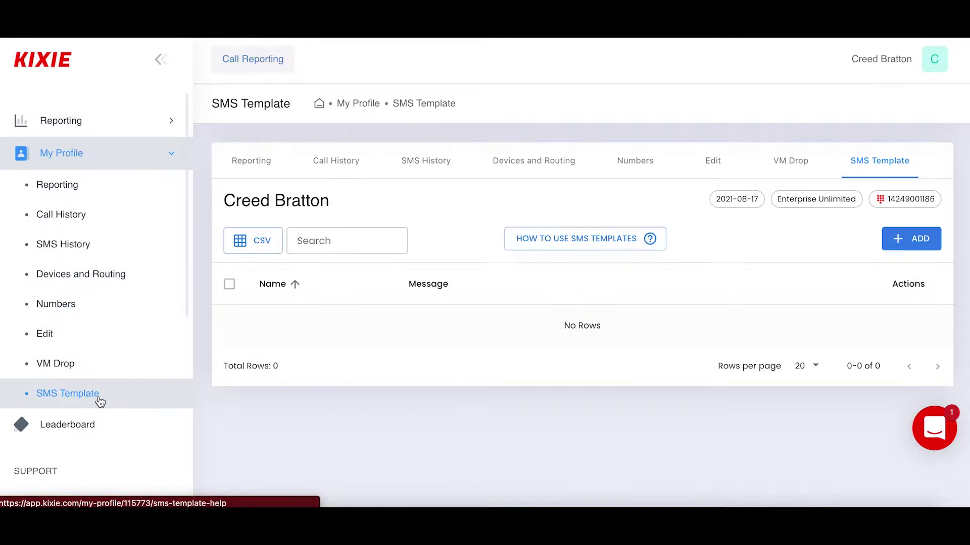
click(898, 246)
click(595, 133)
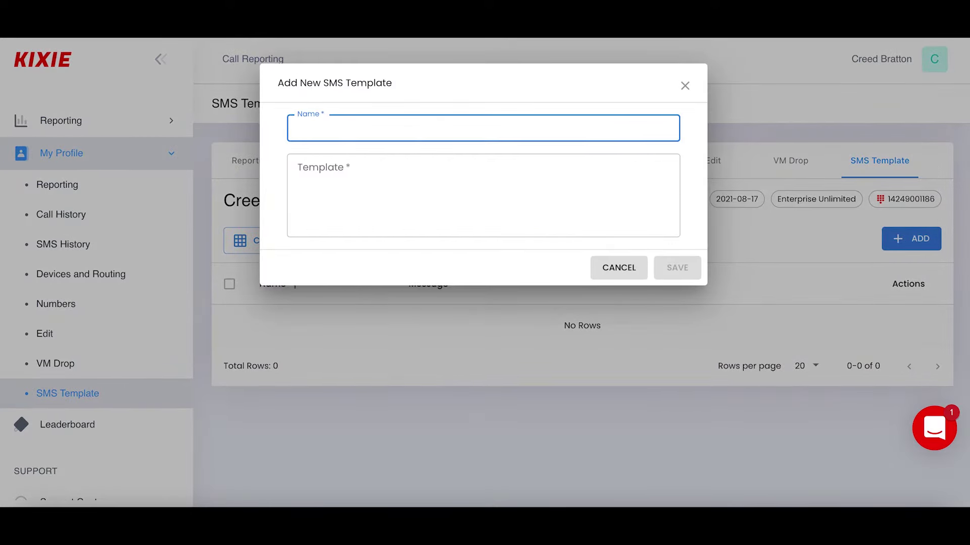
text(First Template)
click(298, 167)
text(Hi B)
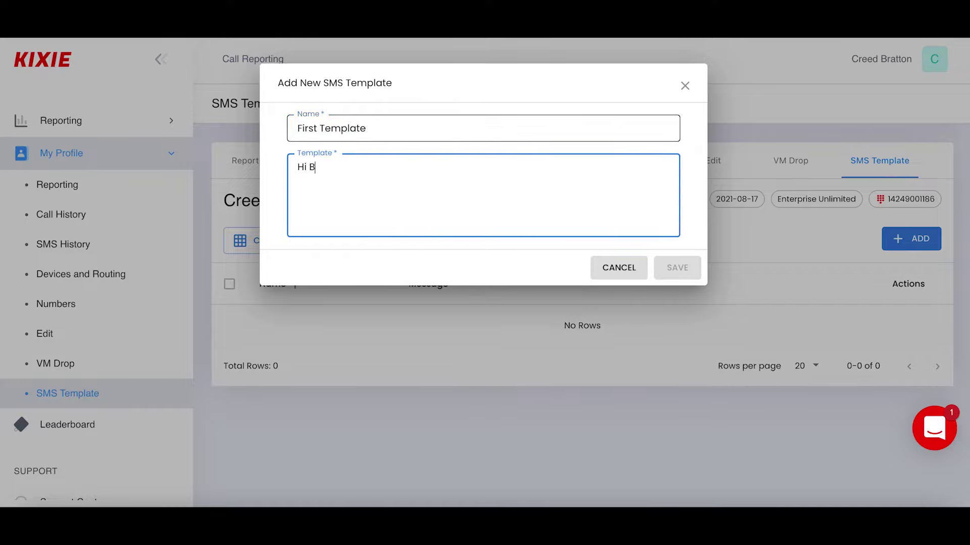
text(oss!)
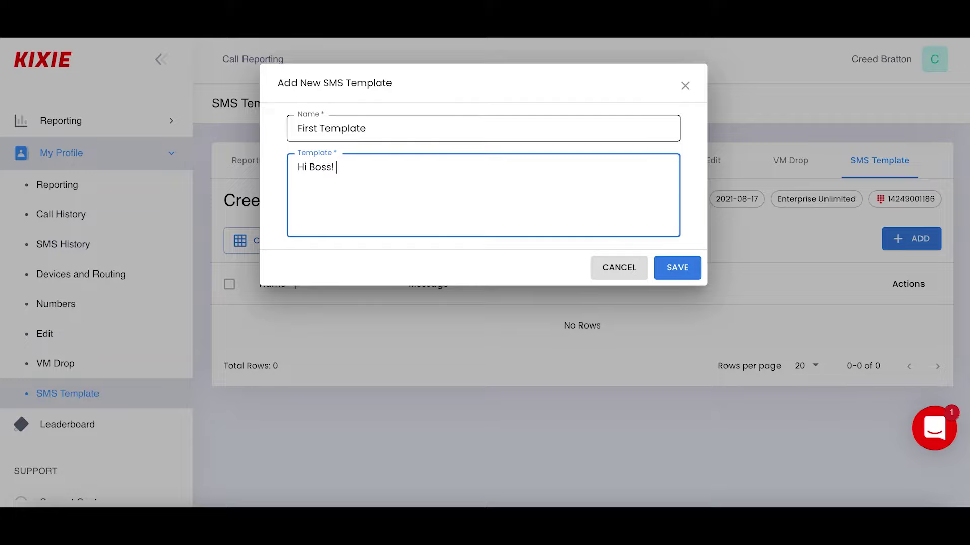
text( [fname] [lname])
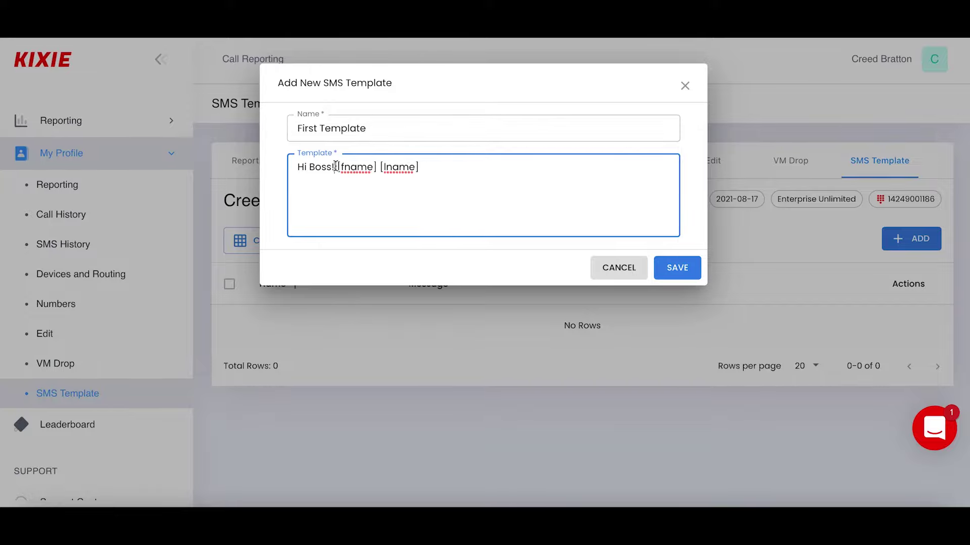
drag(334, 167, 474, 180)
key(BackSpace)
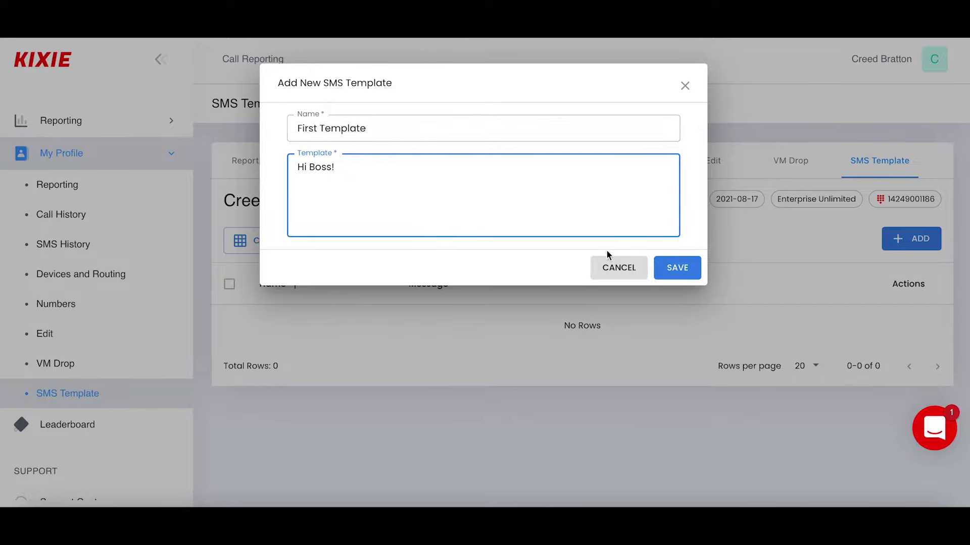
click(674, 268)
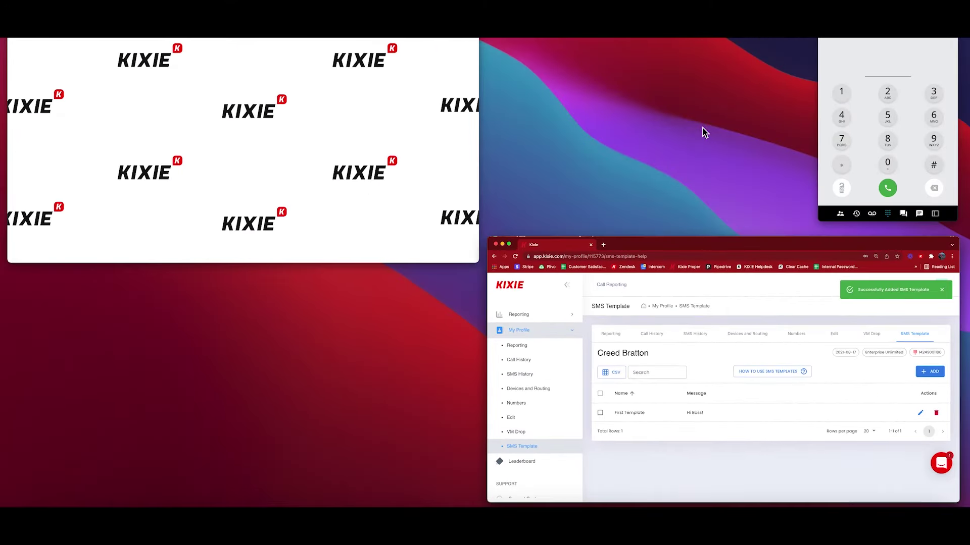
Bring the dialer over the dashboard and reload it to pick up the new template.
drag(945, 15, 794, 292)
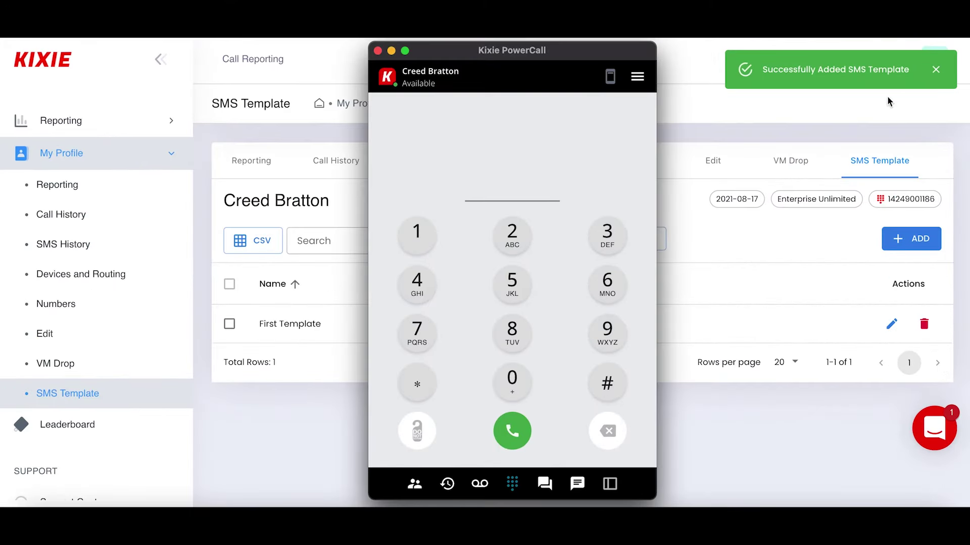
click(634, 75)
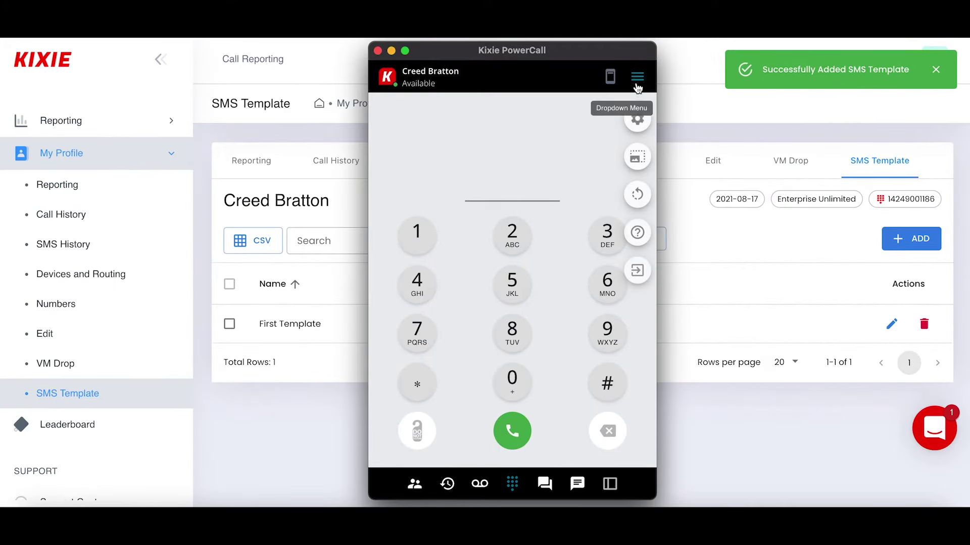
click(641, 196)
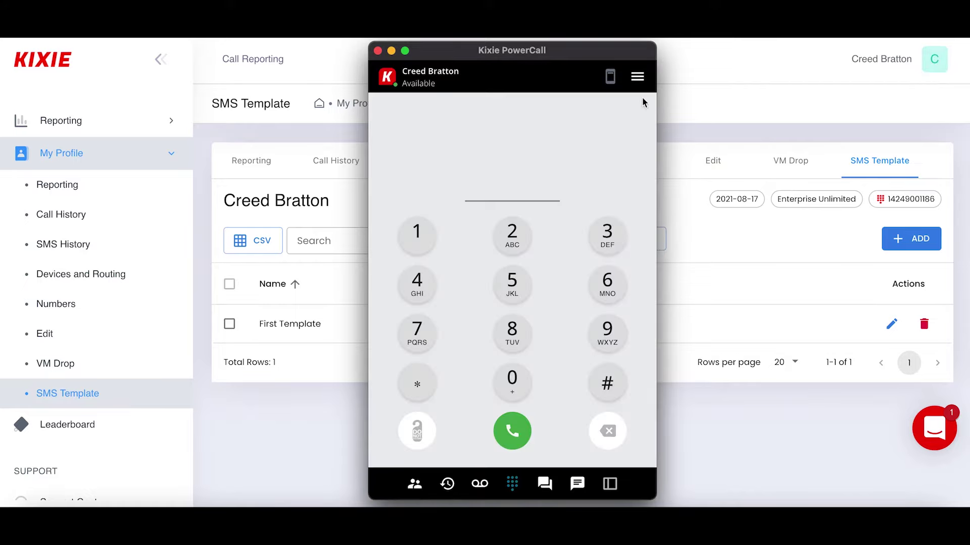
Send 'Hi Boss!' via First Template in the recent contact's SMS conversation.
click(545, 486)
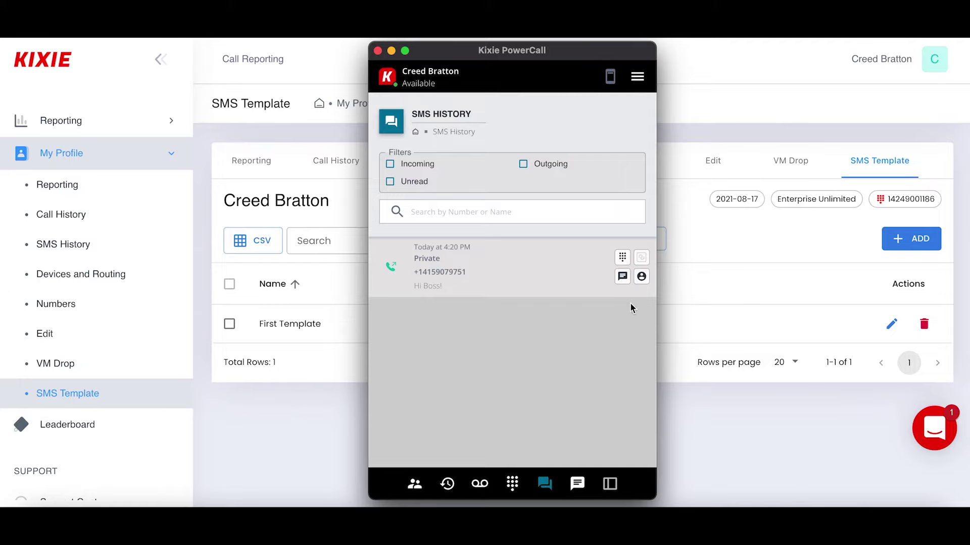
click(513, 277)
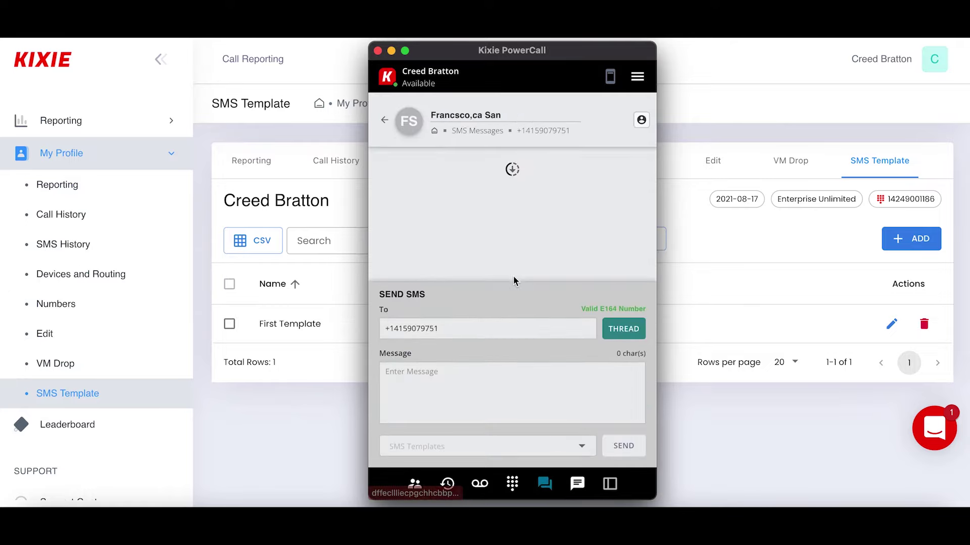
click(544, 446)
click(489, 424)
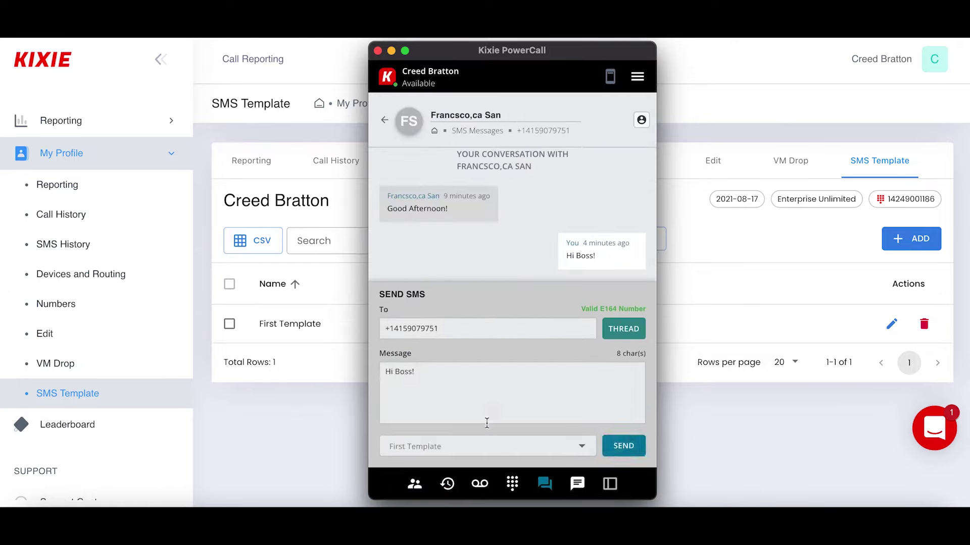
click(623, 449)
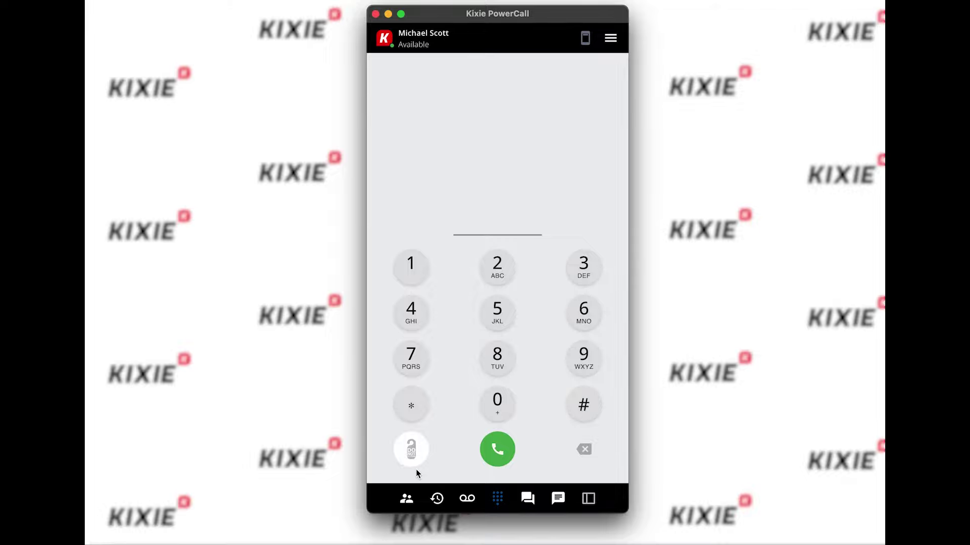
From the agent directory, listen in on the Ext. 109 agent's live call.
click(411, 499)
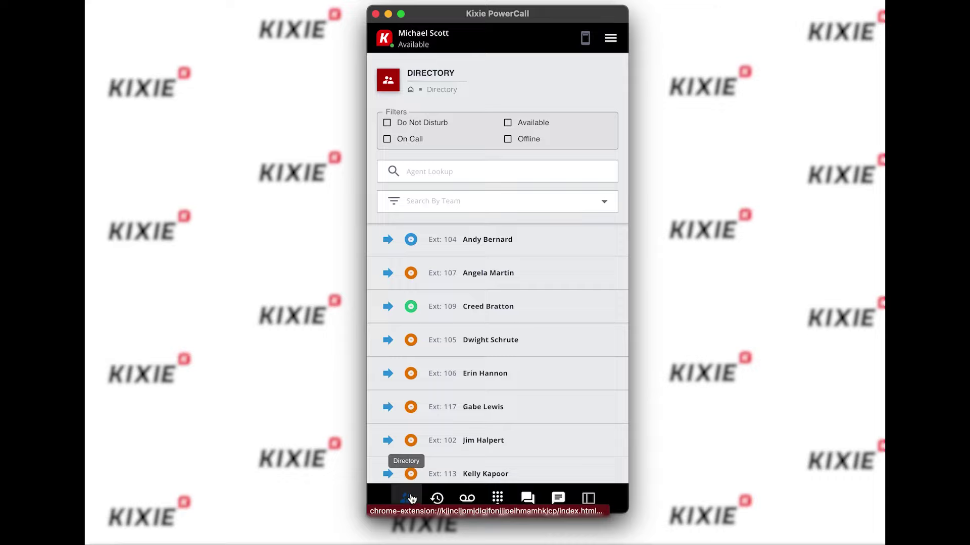
mouse_move(415, 310)
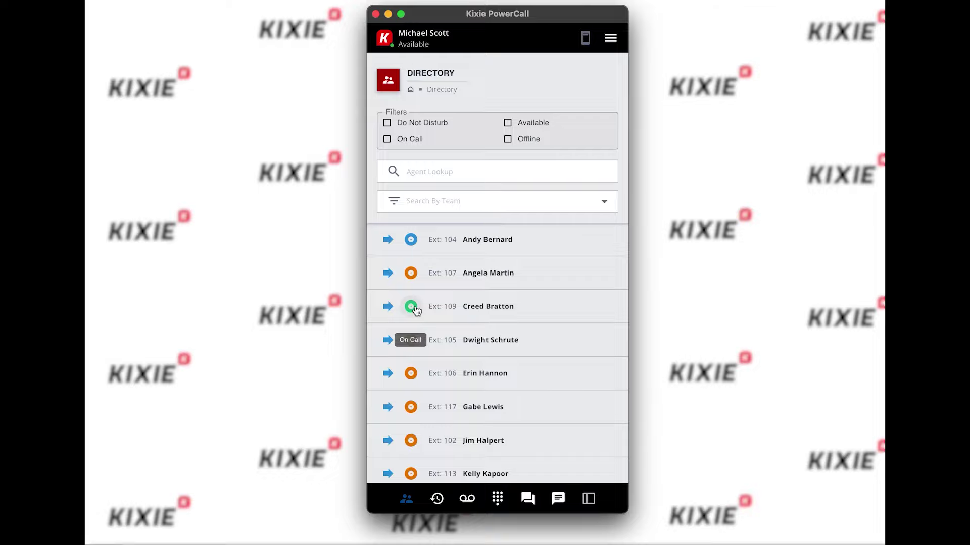
click(415, 310)
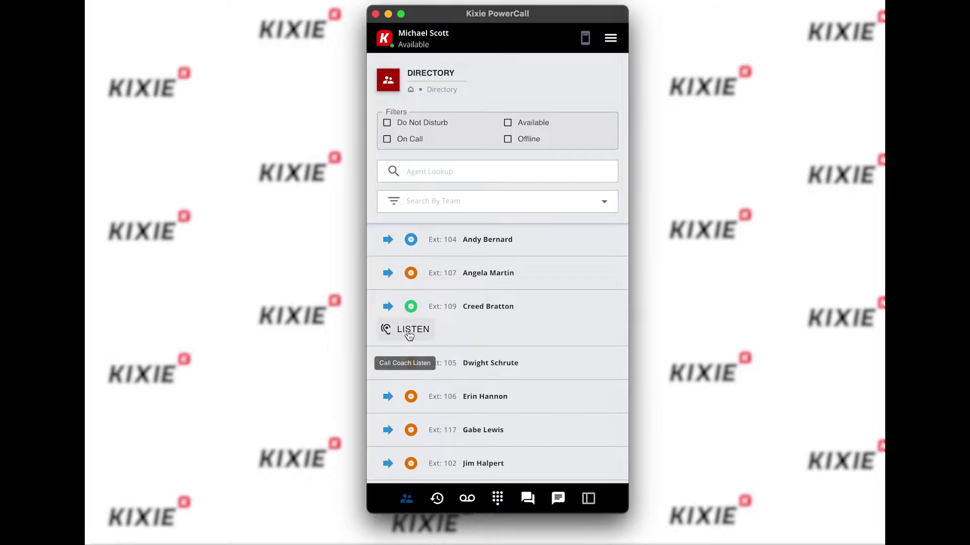
click(410, 330)
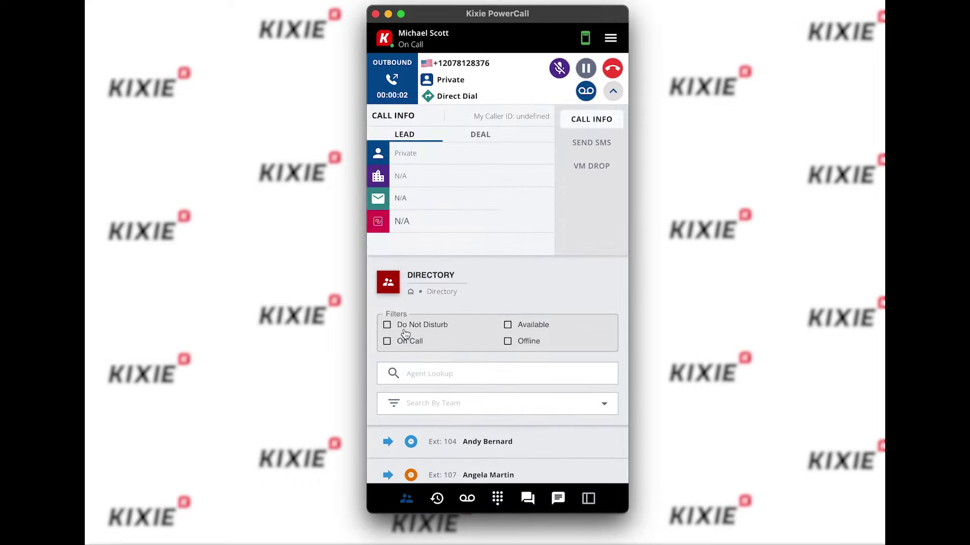
Collapse the Call Info panel, join the coached call to speak, then mute yourself.
click(614, 91)
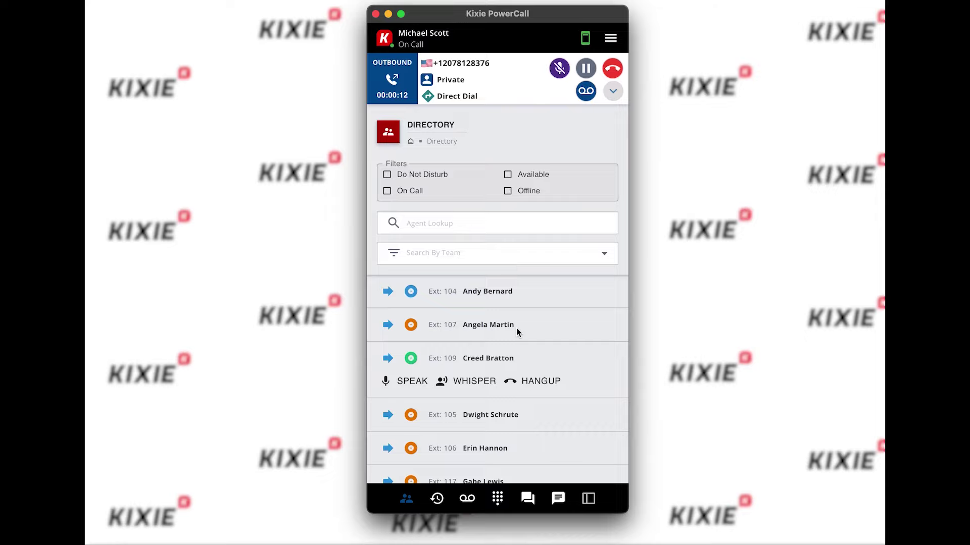
click(424, 382)
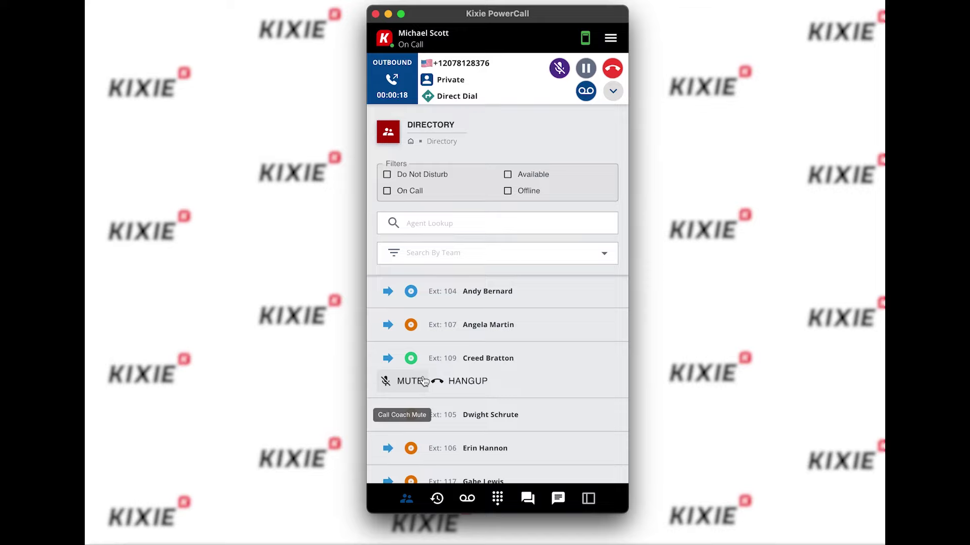
click(424, 382)
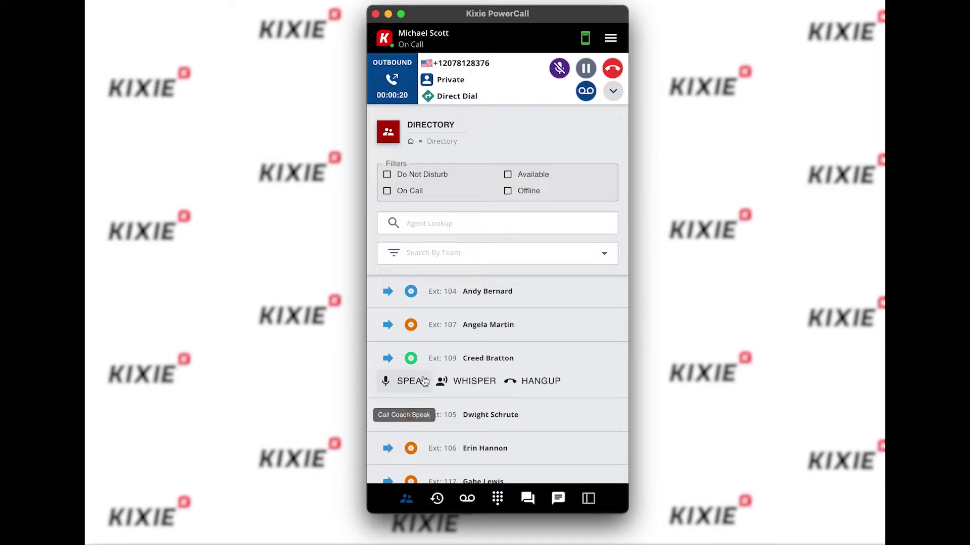
Whisper privately to the Ext 109 agent, stop whispering, then hang up the coaching call.
click(472, 388)
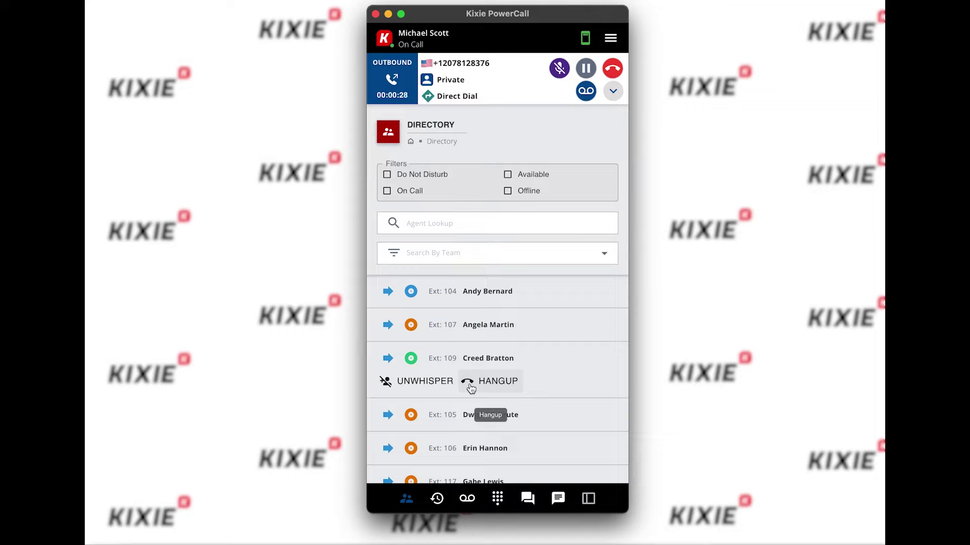
click(427, 388)
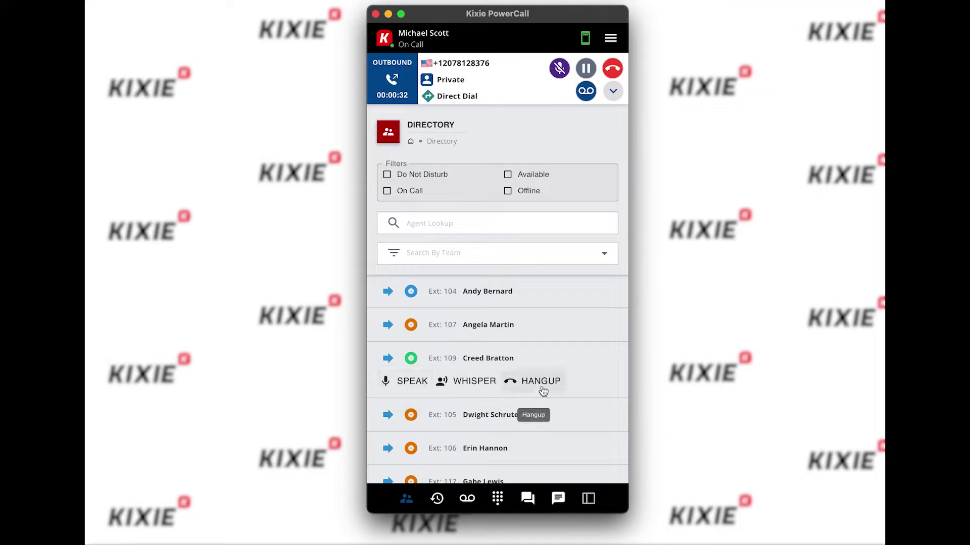
click(541, 384)
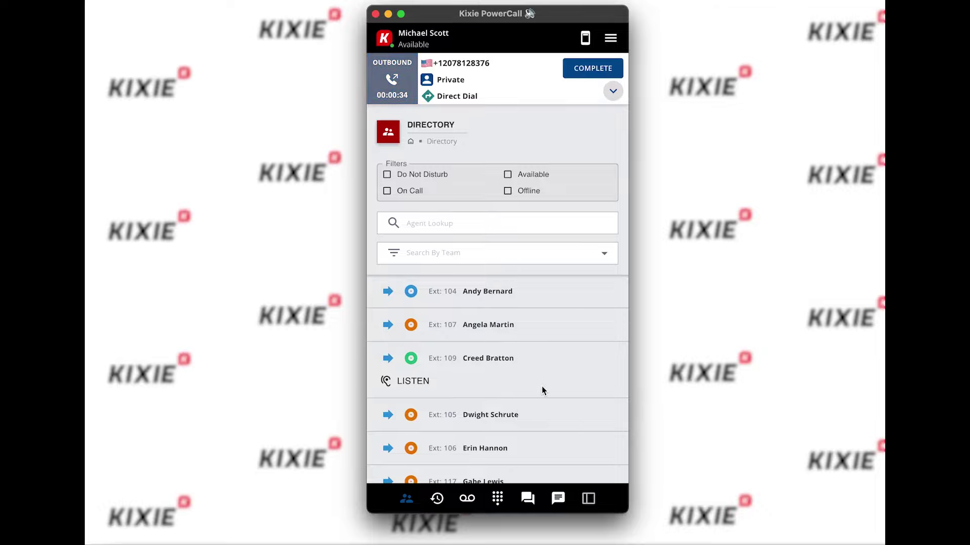